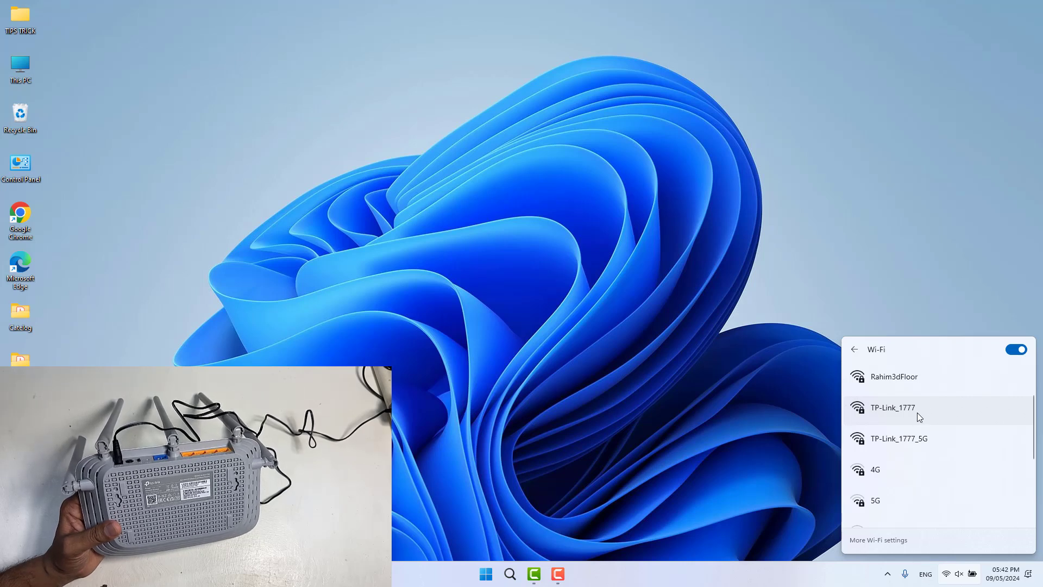
Join the TP-Link_1777 Wi-Fi using its network security key, then dismiss the Wi-Fi panel.
left_click(918, 412)
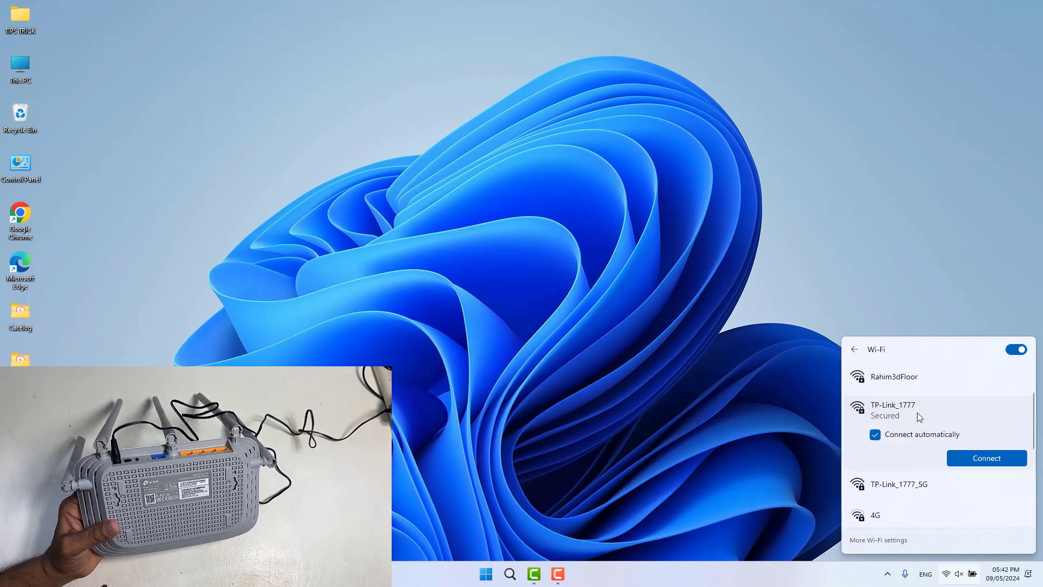
left_click(961, 458)
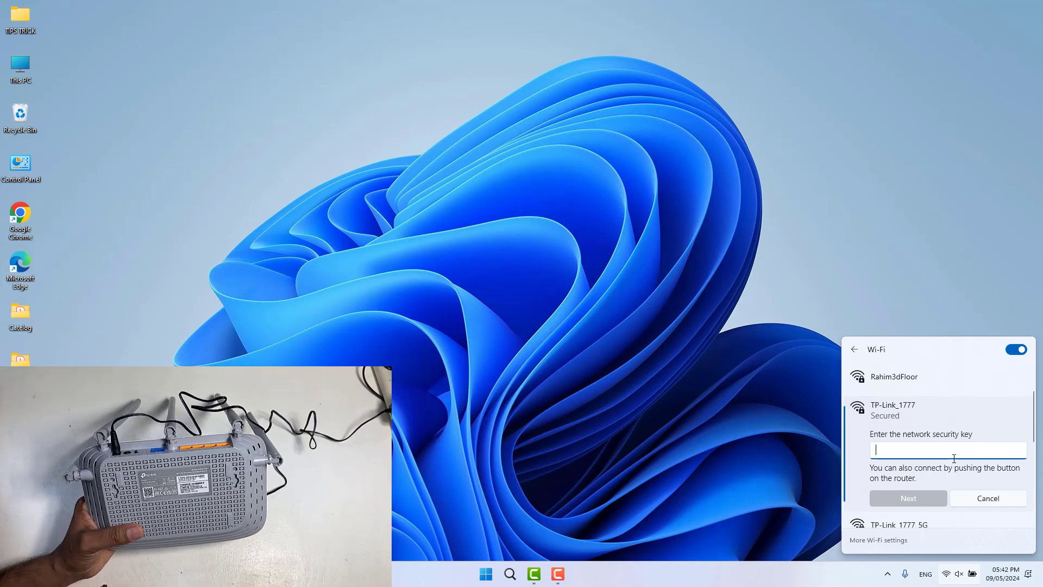
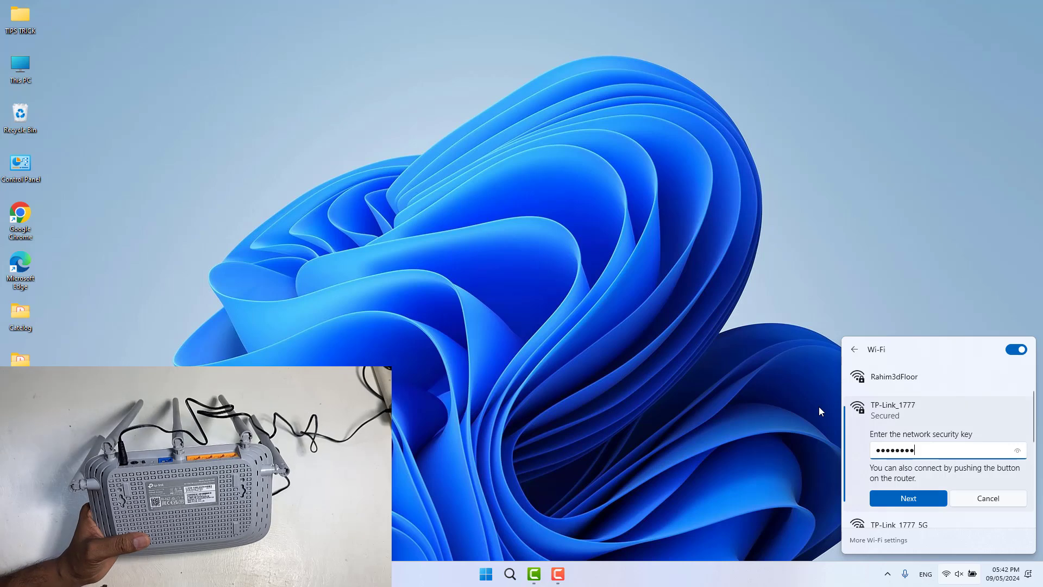
left_click(898, 496)
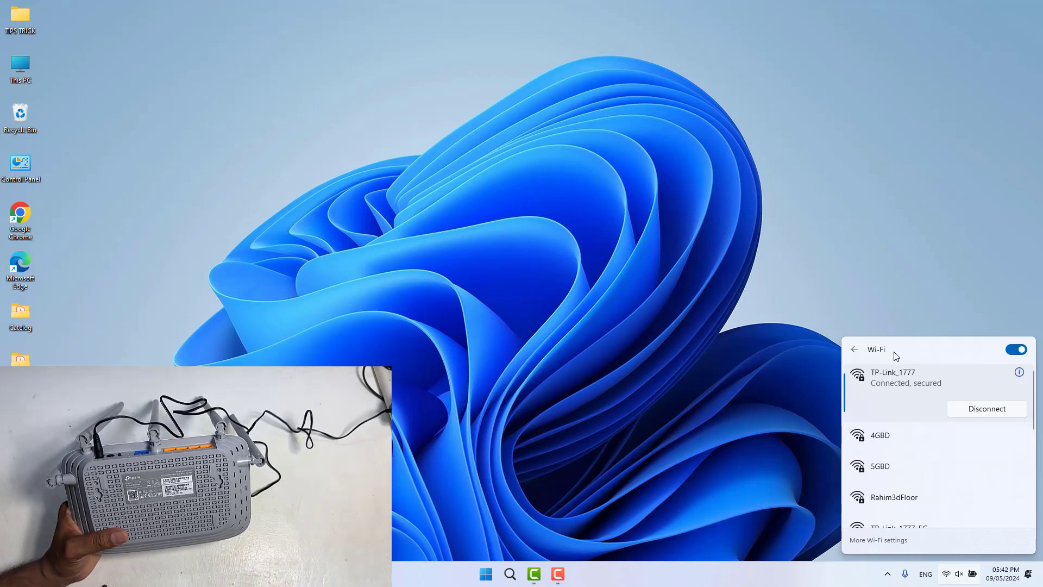
left_click(712, 377)
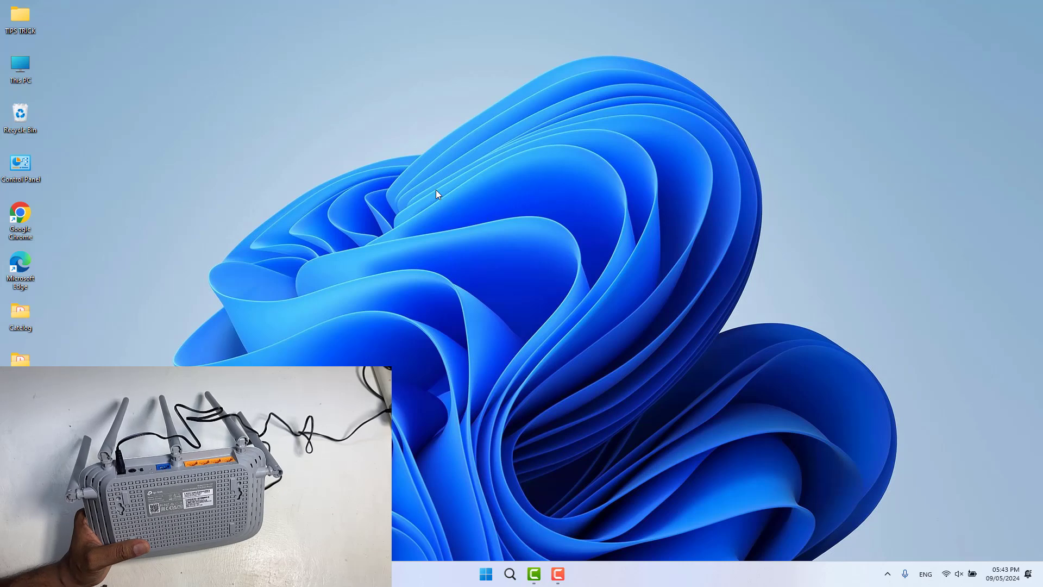
double_click(20, 217)
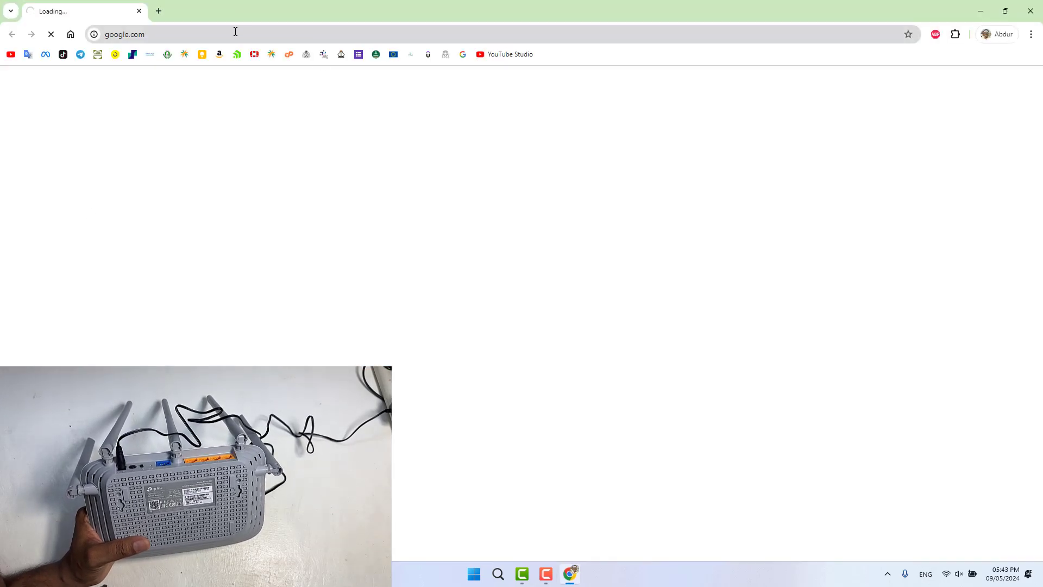
left_click(235, 32)
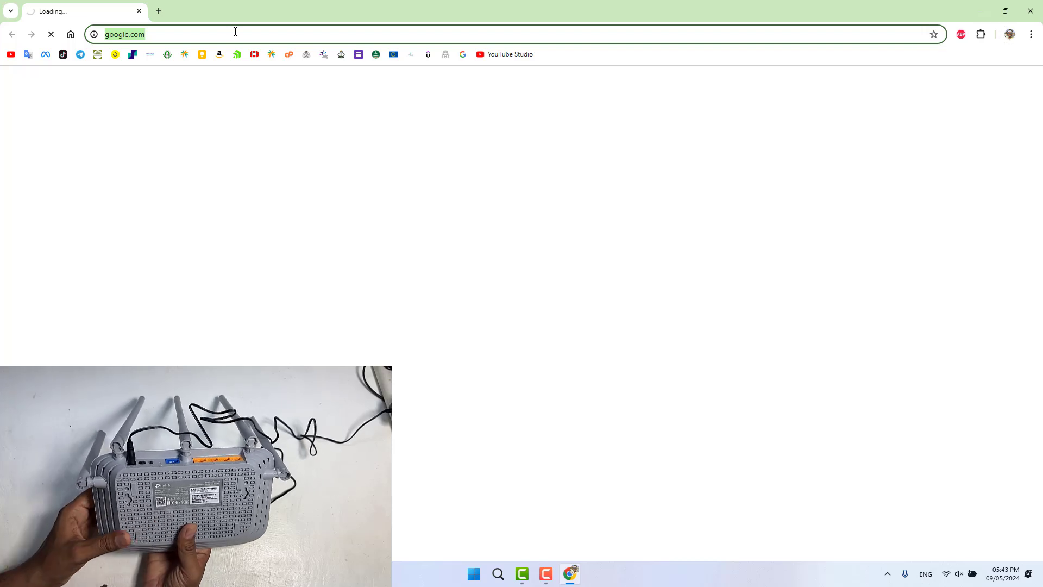
type("h")
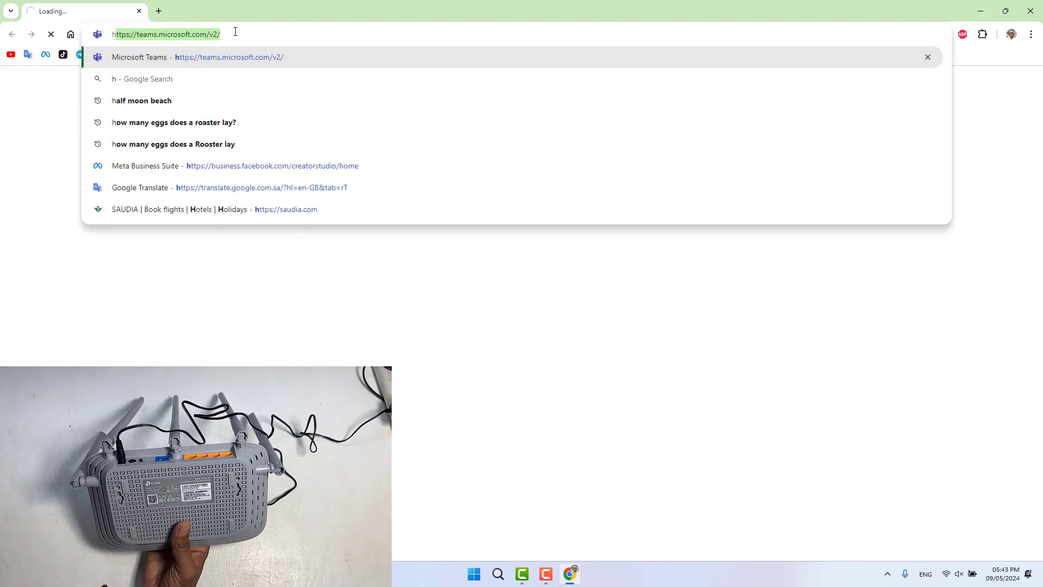
type("ttp")
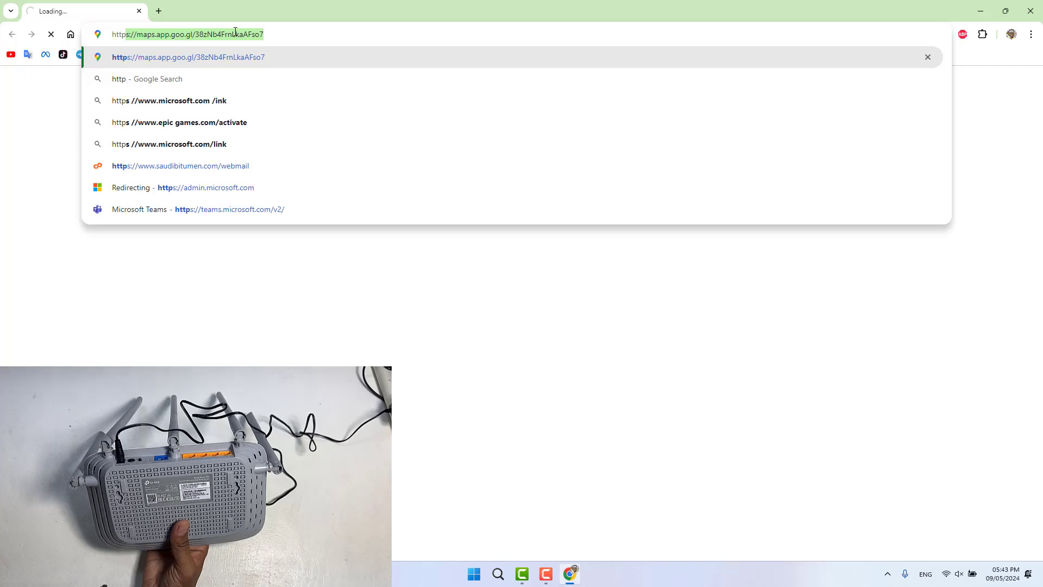
type("://t")
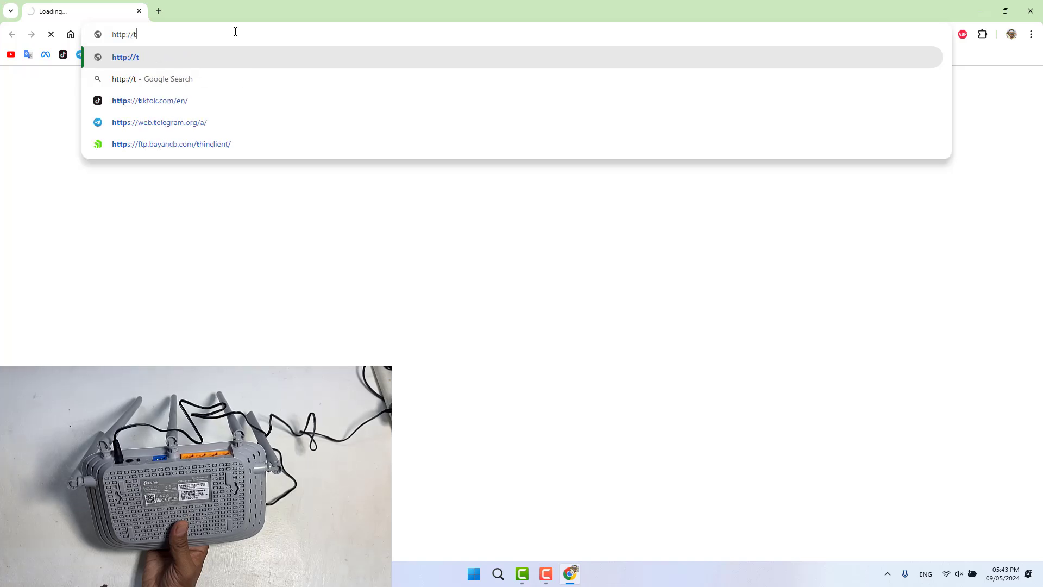
type("pli")
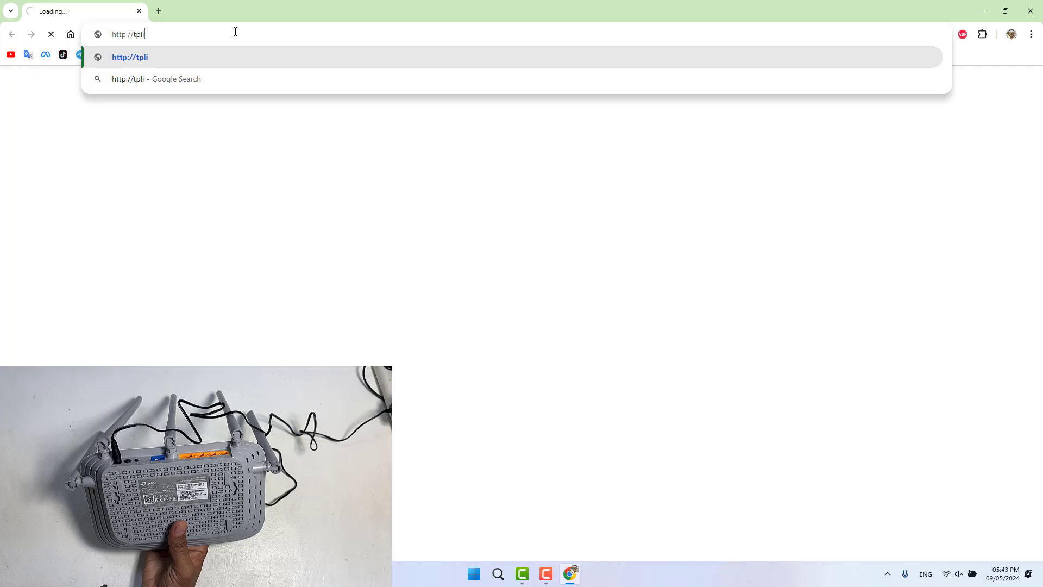
type("n")
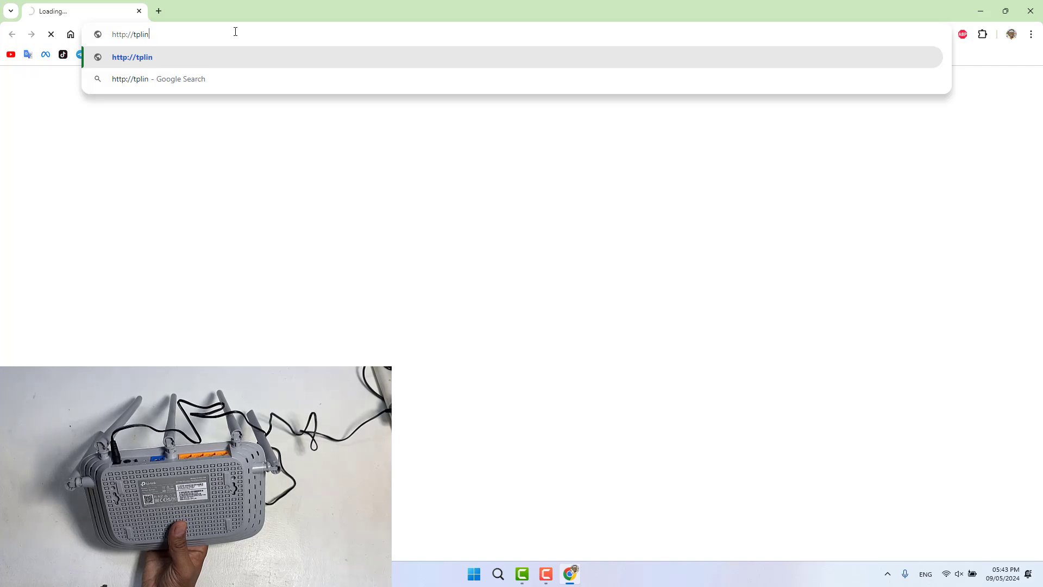
type("kw")
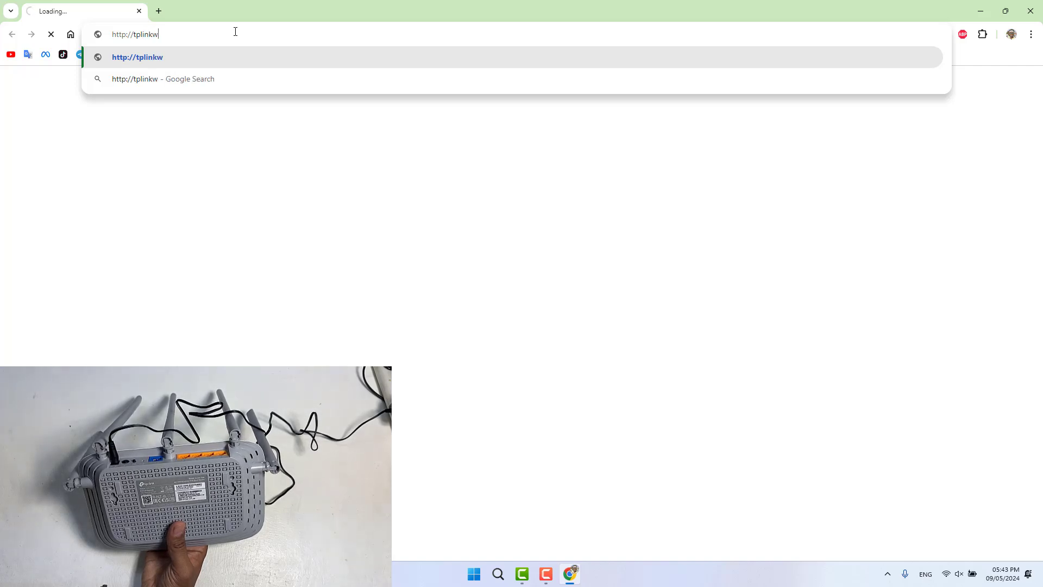
type("ifi")
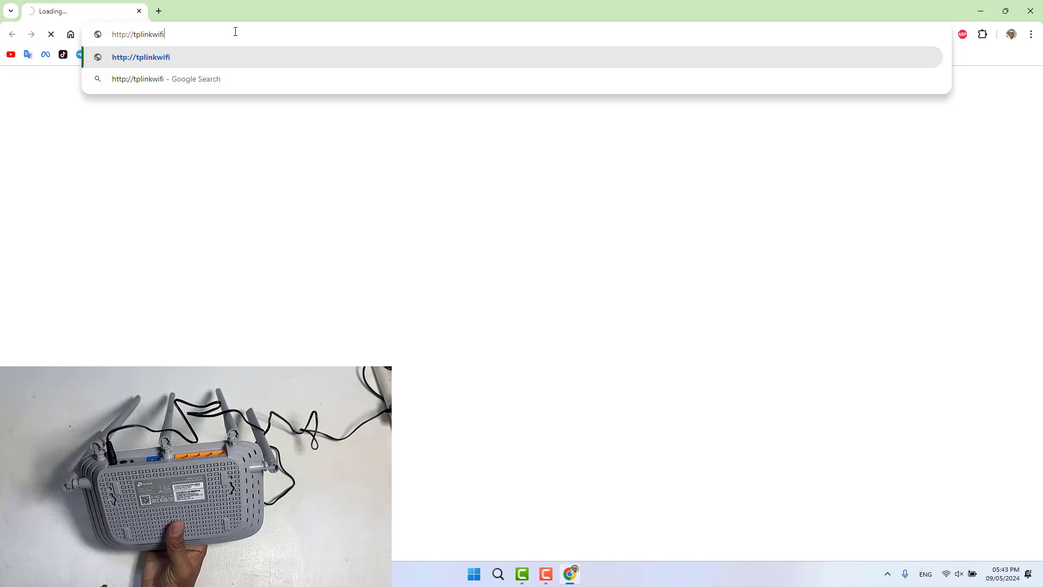
type(".net")
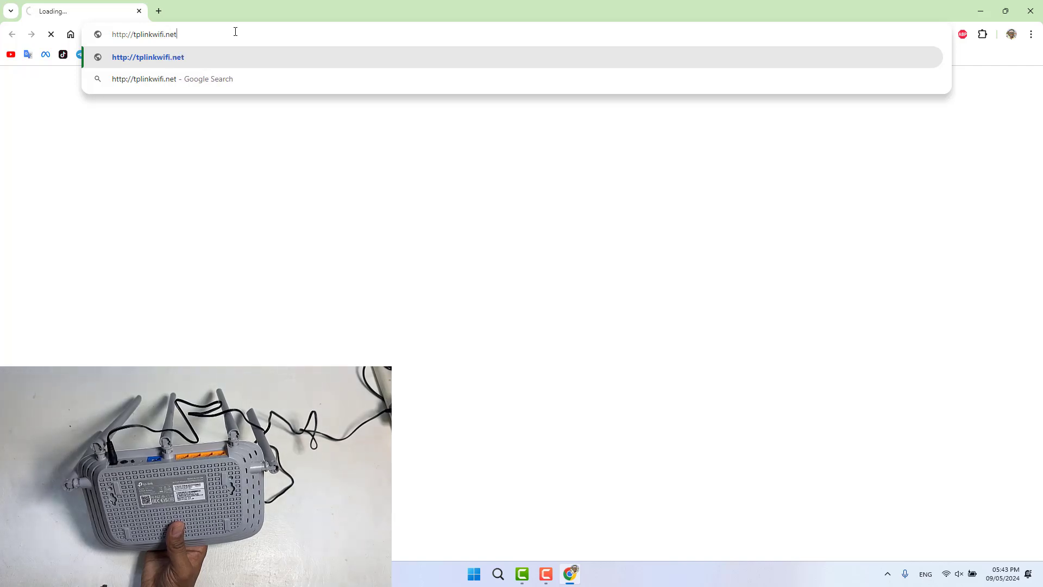
key("Return")
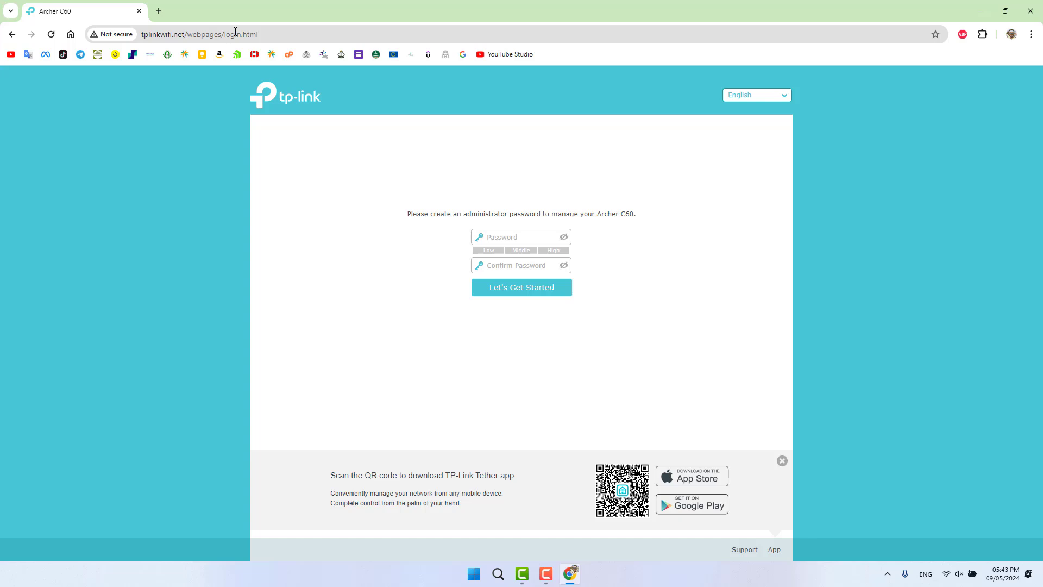
Enter and confirm a new administrator password, then start the Quick Setup.
left_click(520, 233)
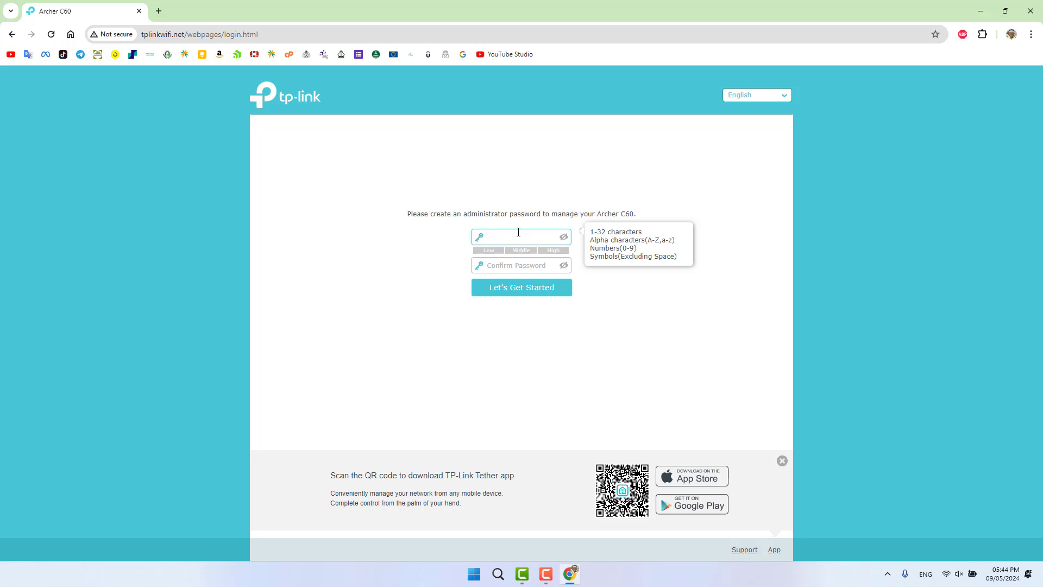
left_click(527, 267)
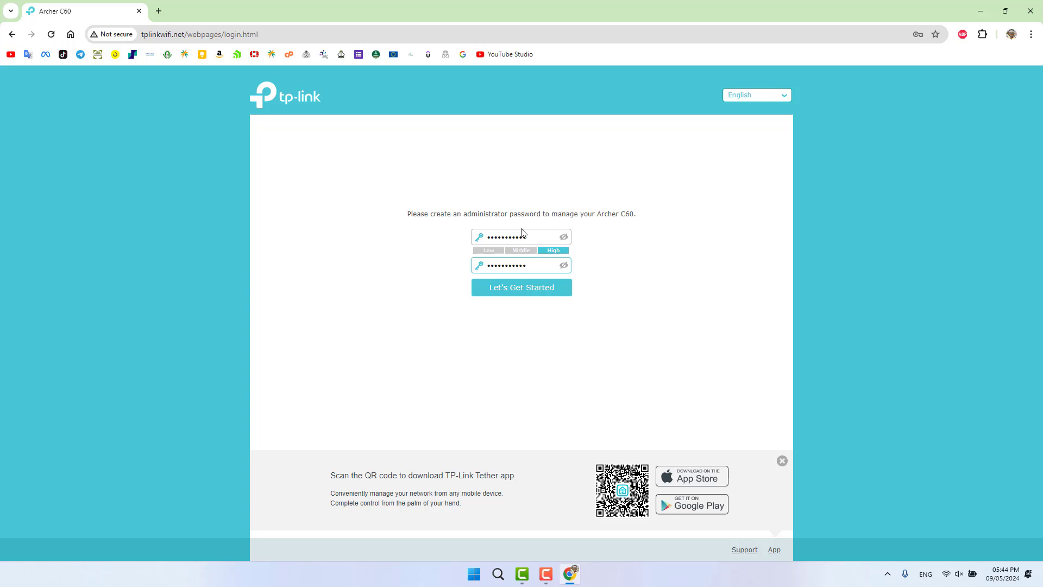
left_click(524, 292)
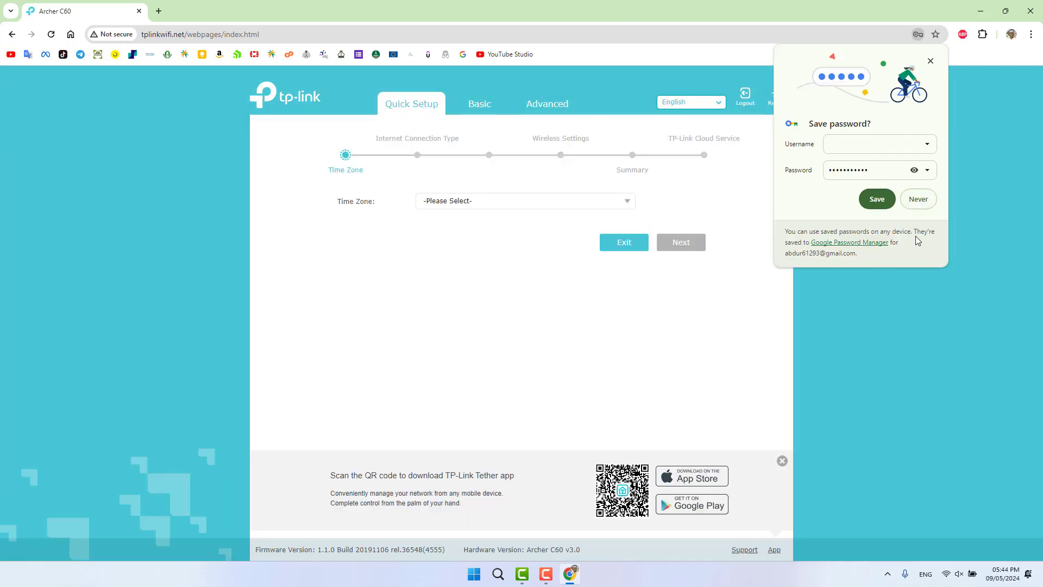
Dismiss Chrome's save-password offer and choose time zone (GMT+03:00) Baghdad, Kuwait, Nairobi, Riyadh, Moscow.
left_click(929, 63)
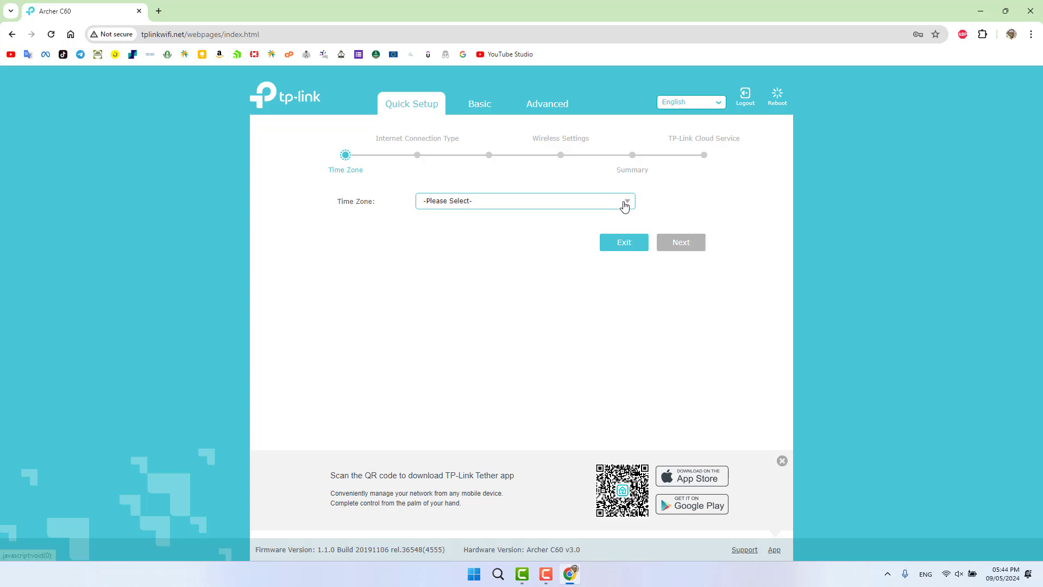
left_click(623, 202)
left_click_drag(634, 227, 624, 278)
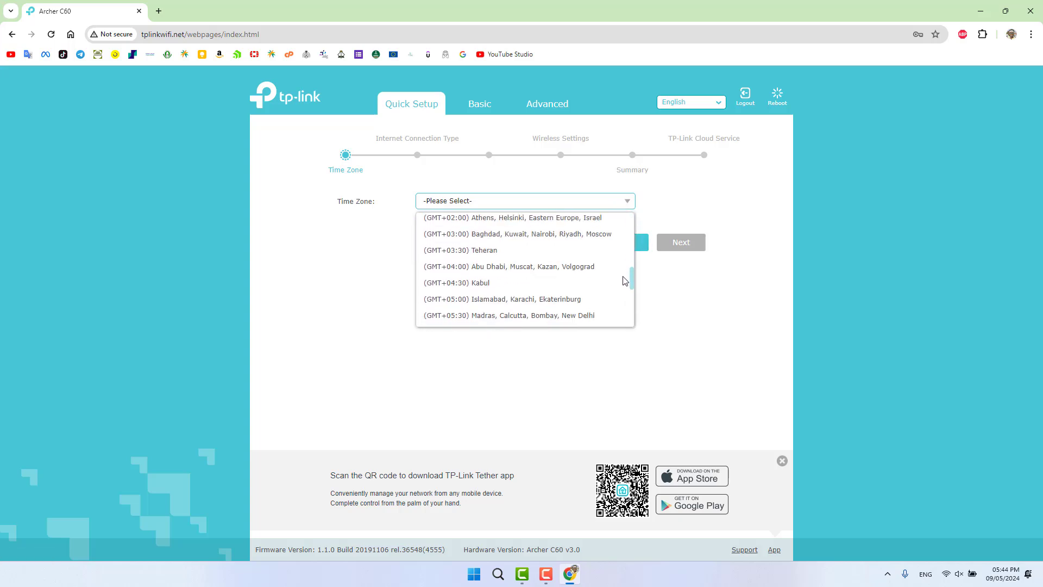
left_click(524, 248)
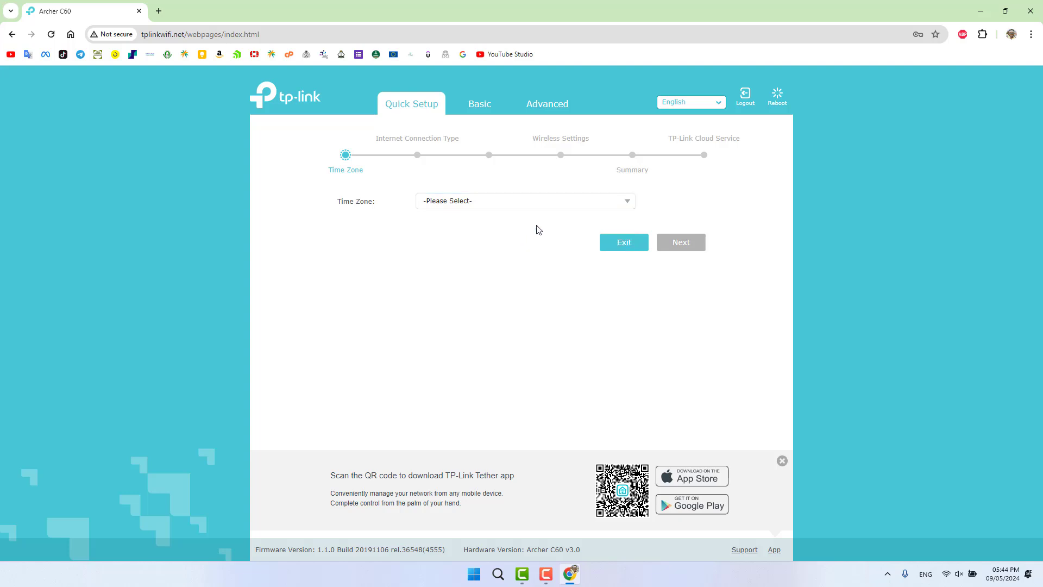
left_click(626, 203)
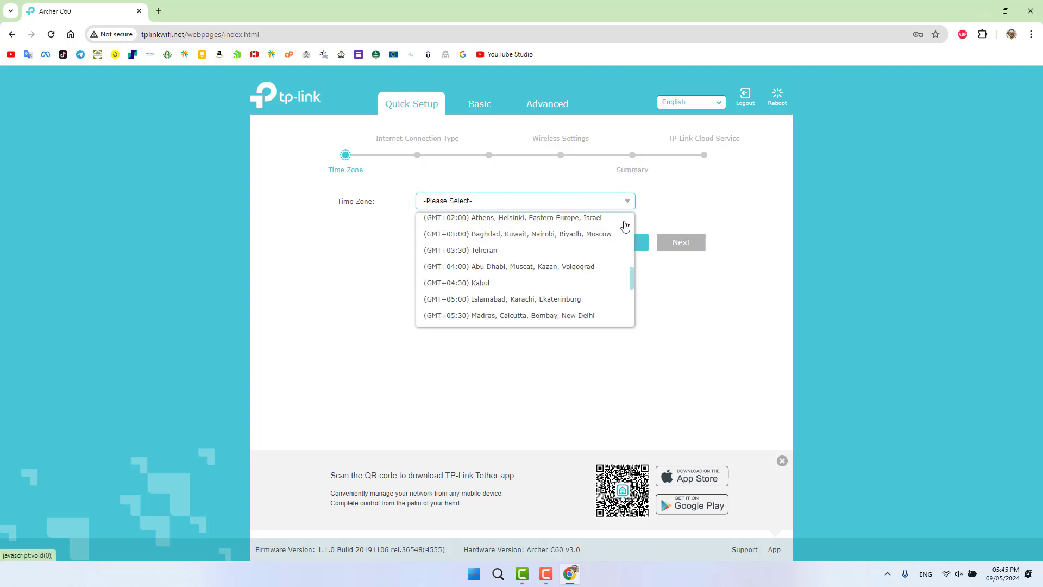
left_click(571, 241)
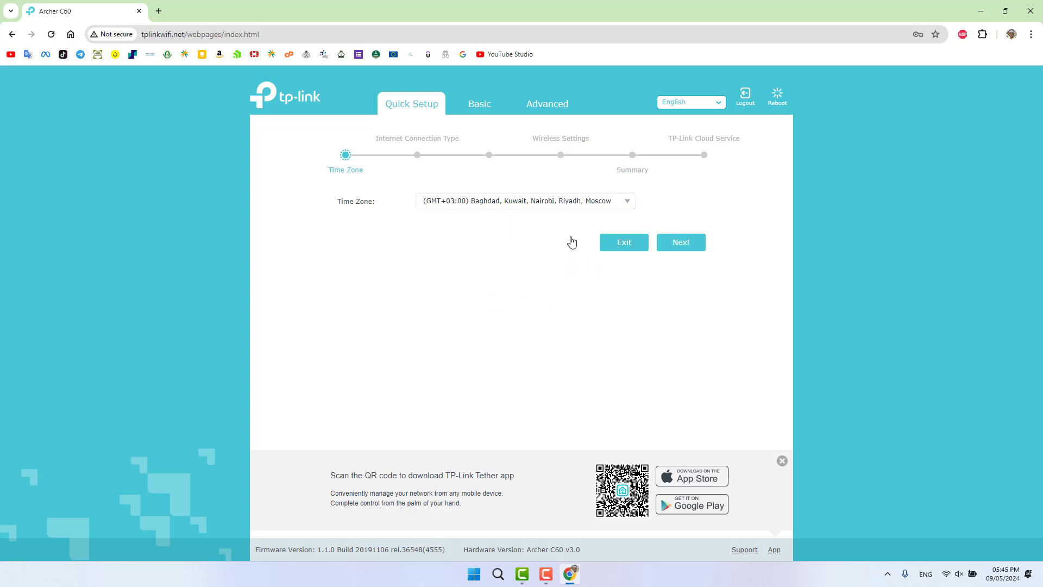
Advance through Time Zone, Dynamic IP and Do NOT Clone MAC Address to Wireless Settings.
left_click(683, 244)
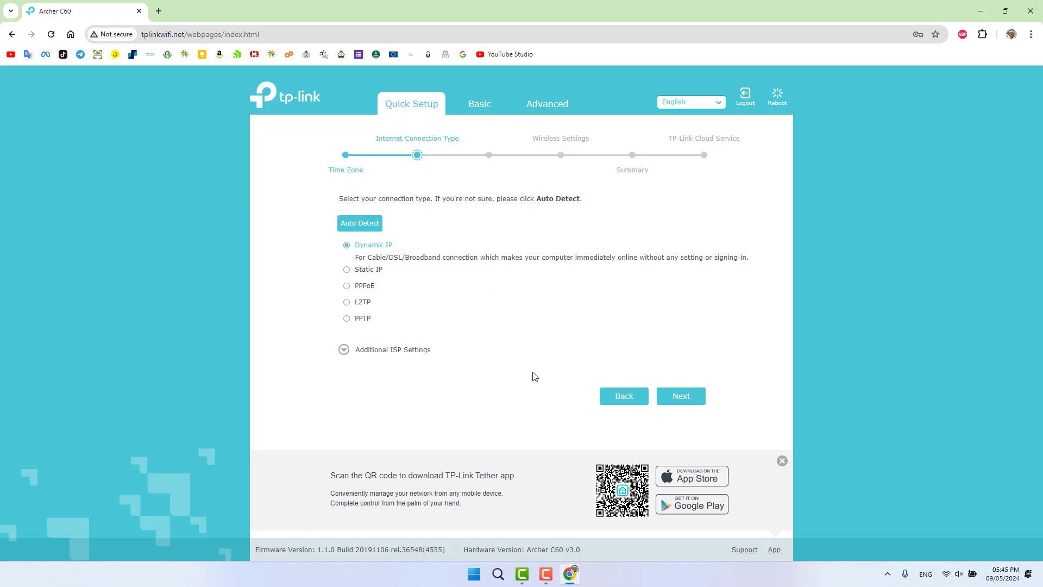
left_click(693, 401)
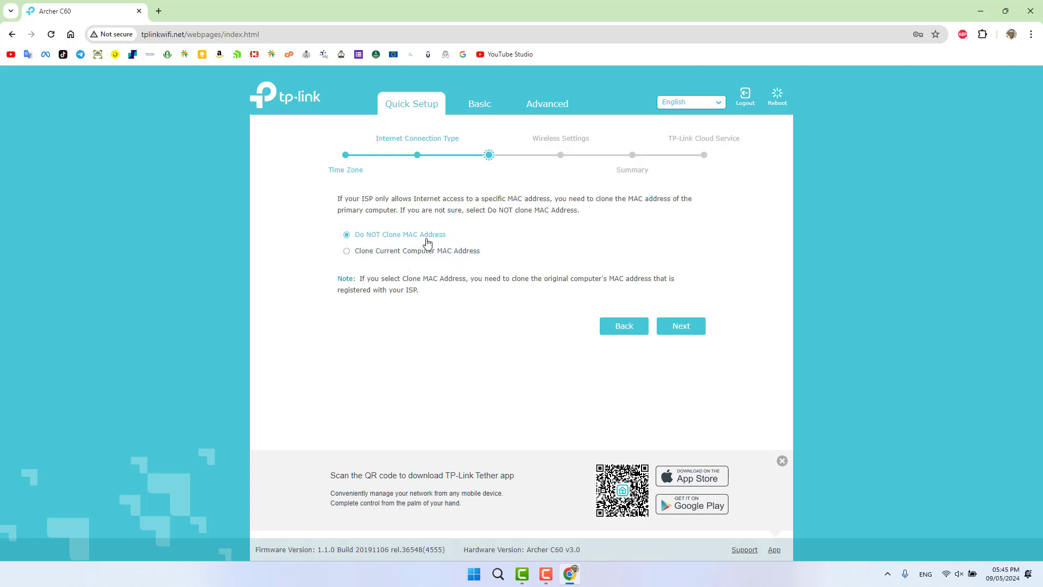
left_click(694, 330)
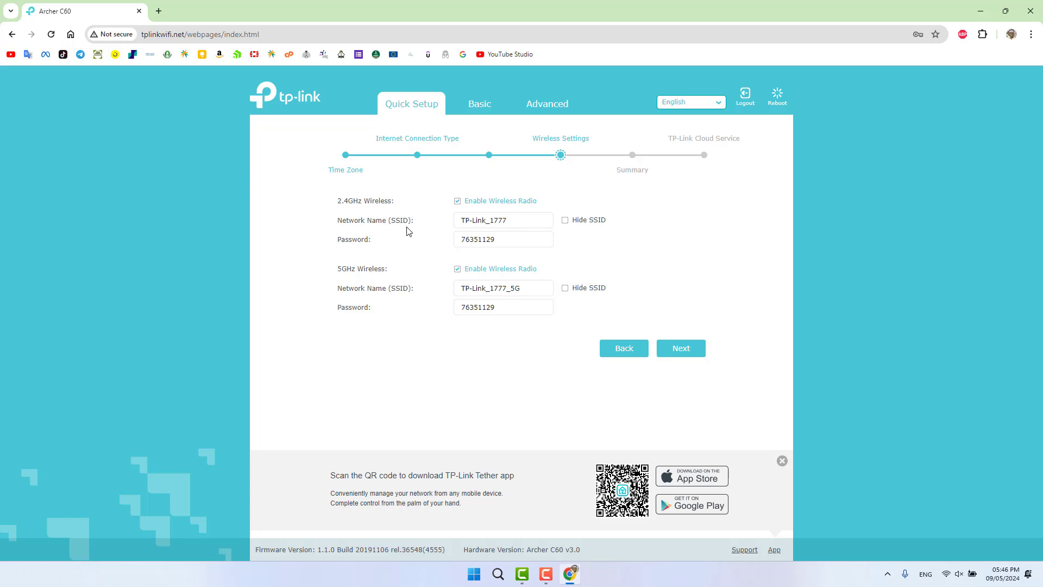
Change the 2.4GHz SSID to RAHIMWIFI and enter its new wireless password.
left_click_drag(524, 220, 436, 226)
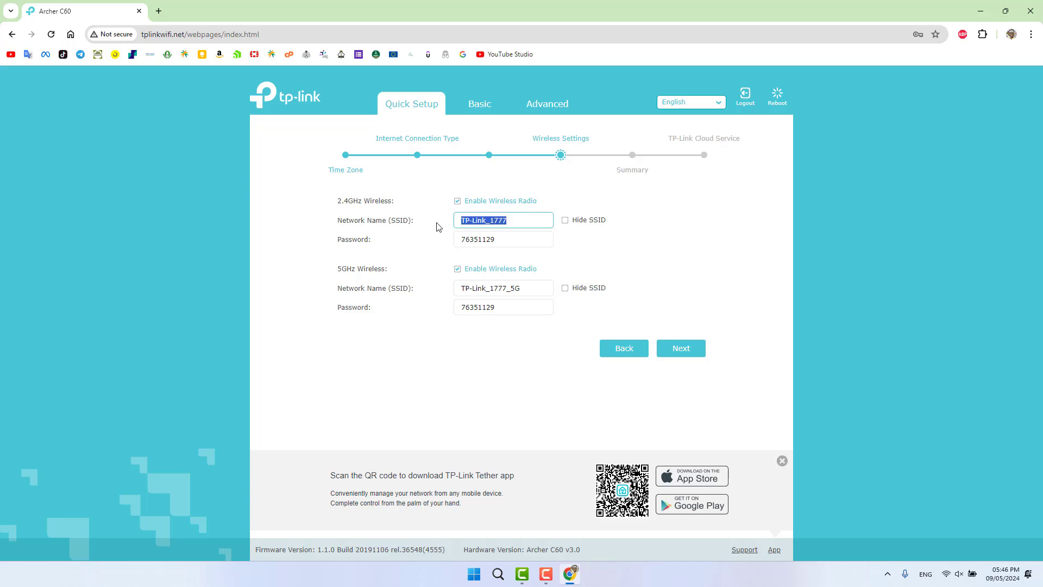
key("BackSpace")
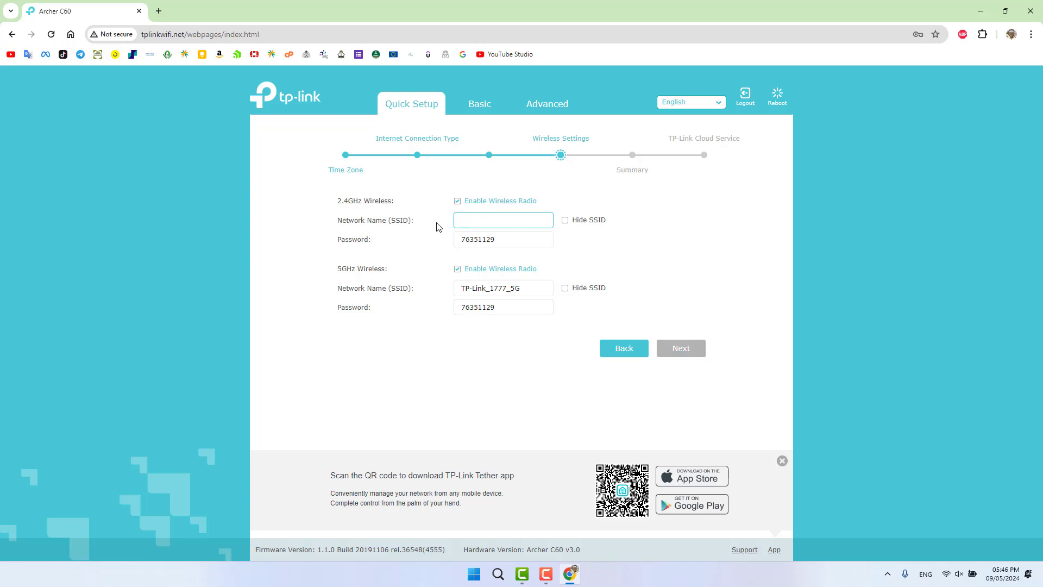
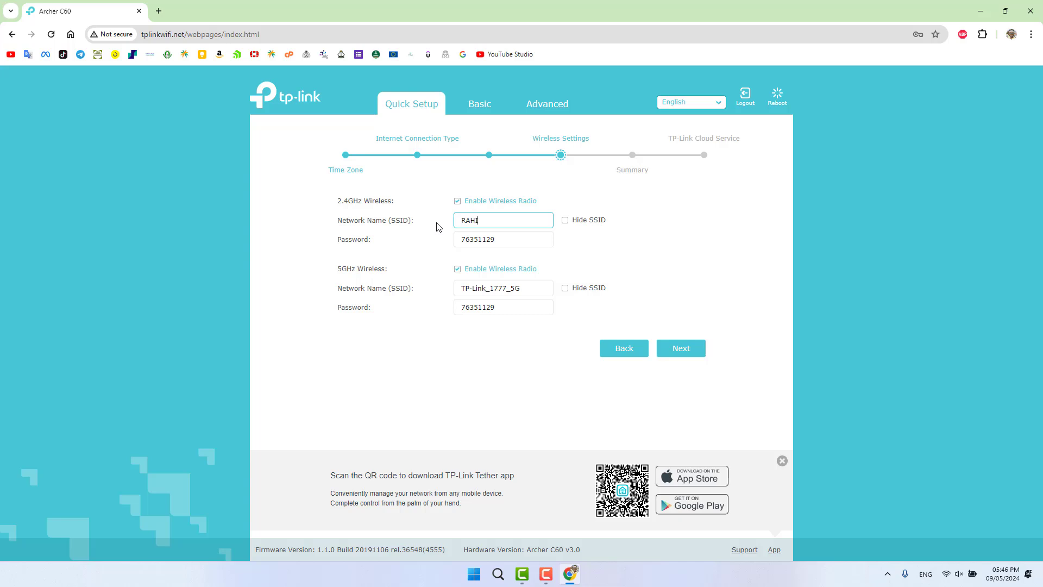
key("Tab")
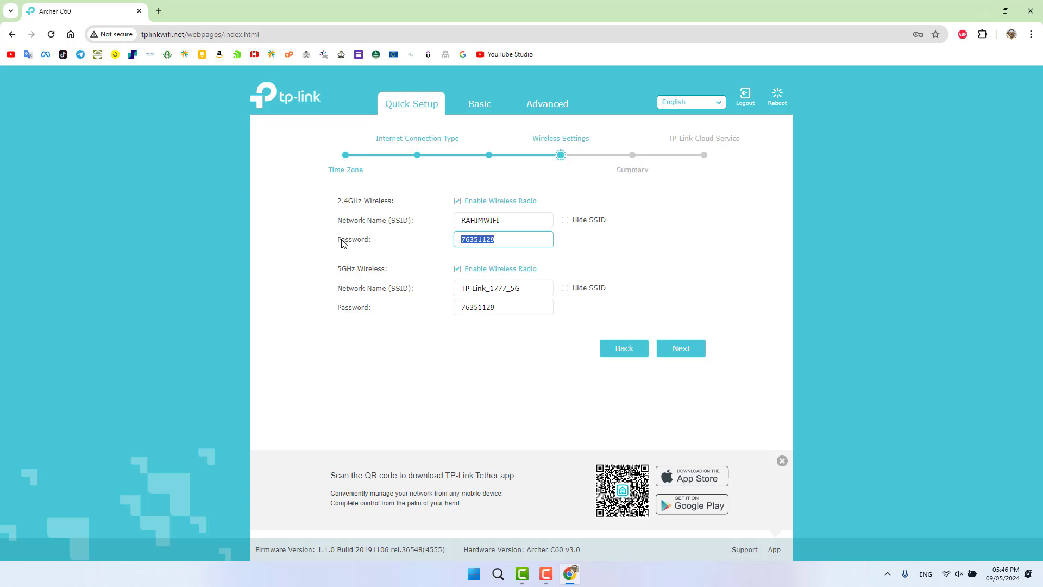
left_click_drag(538, 287, 443, 303)
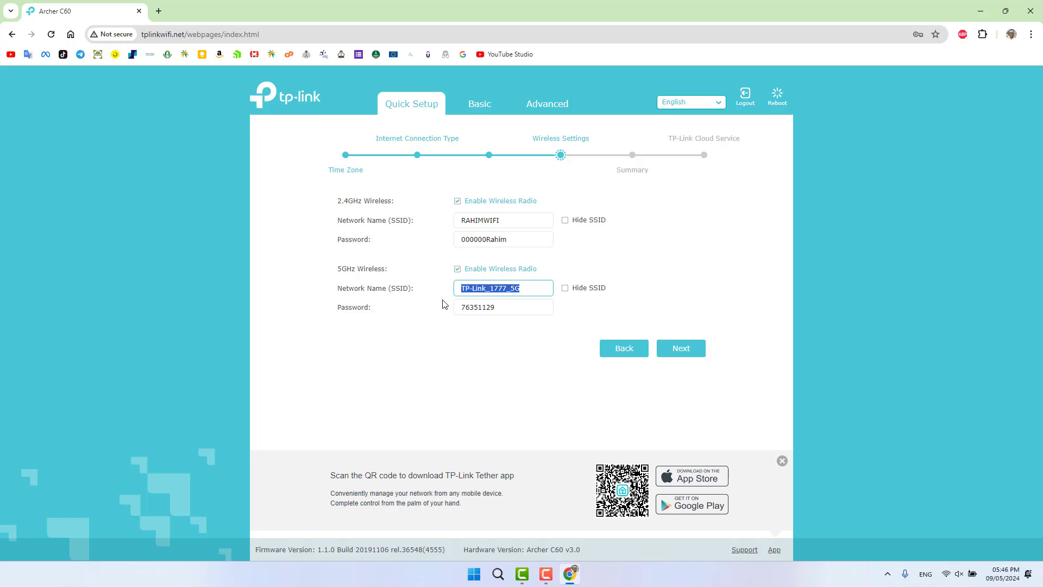
Rename the 5GHz network to RAHIMWIFI5GH.
key("Tab")
left_click(443, 304)
left_click_drag(534, 295, 413, 296)
type("RAHIM")
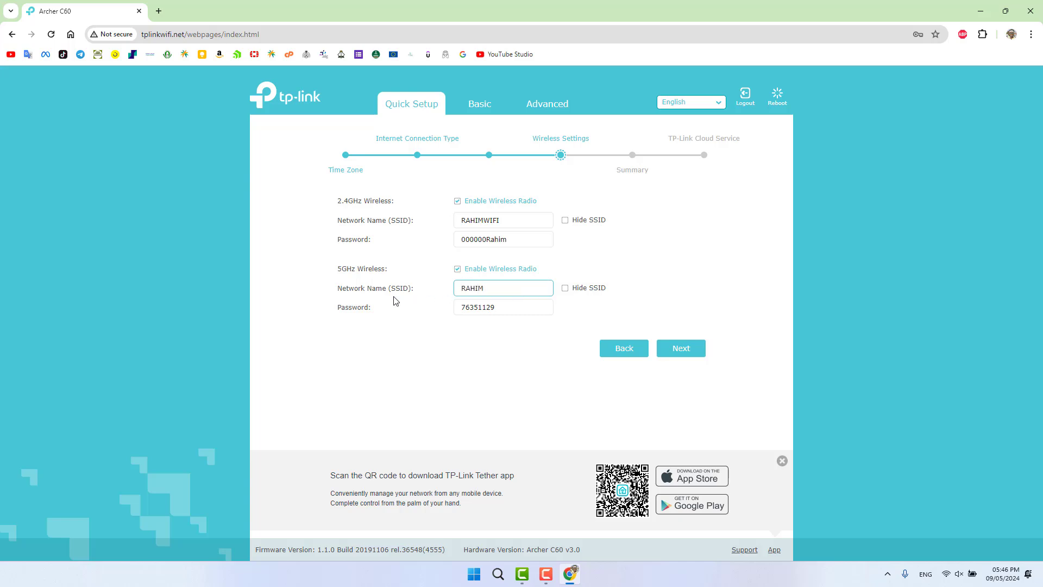
type("WIFI5GH")
key("Tab")
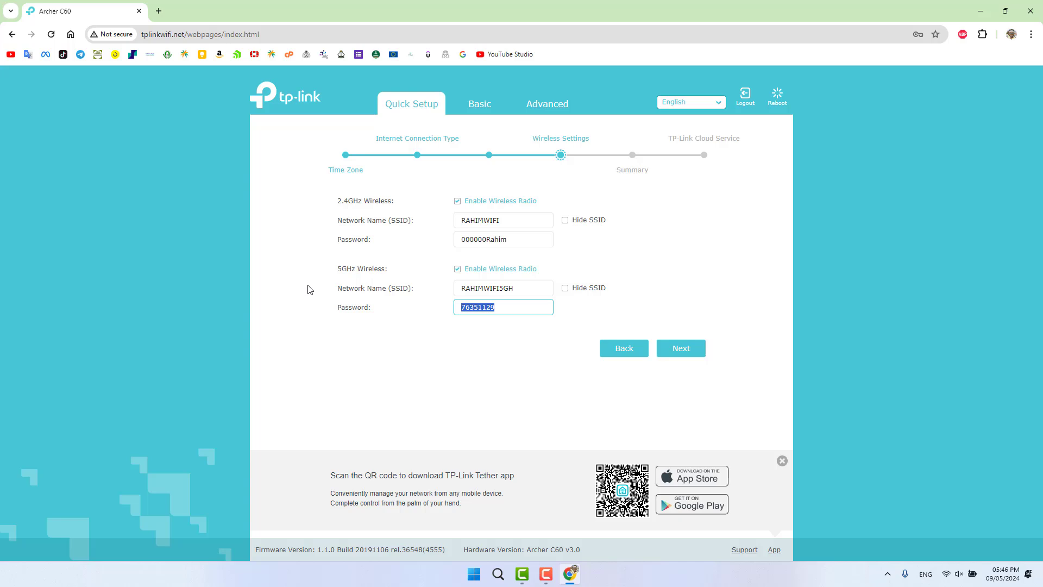
Enter the new 5GHz wireless password and continue to the Summary step.
left_click(690, 353)
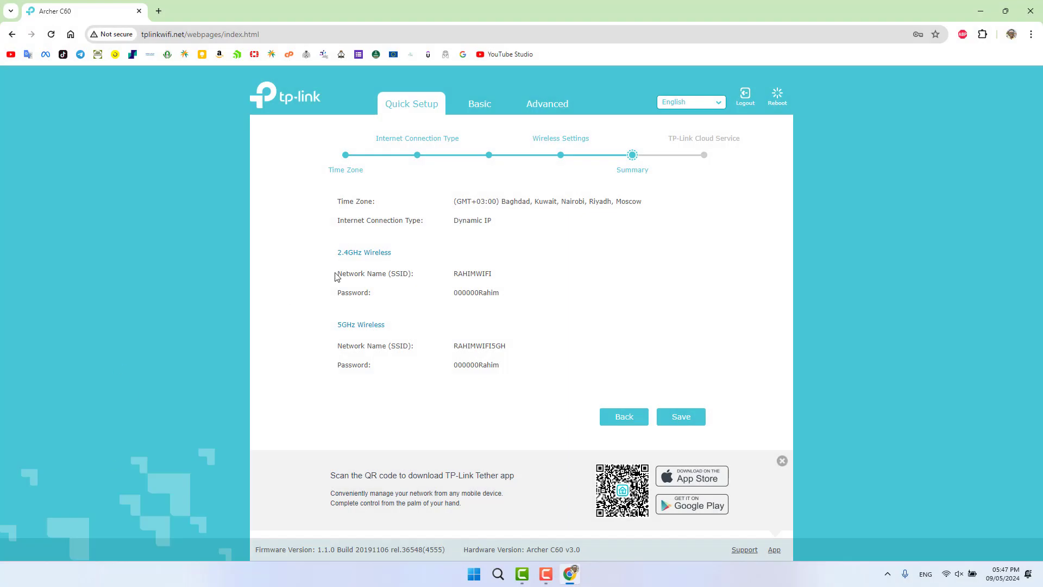
Save the Quick Setup from the Summary page.
left_click(679, 419)
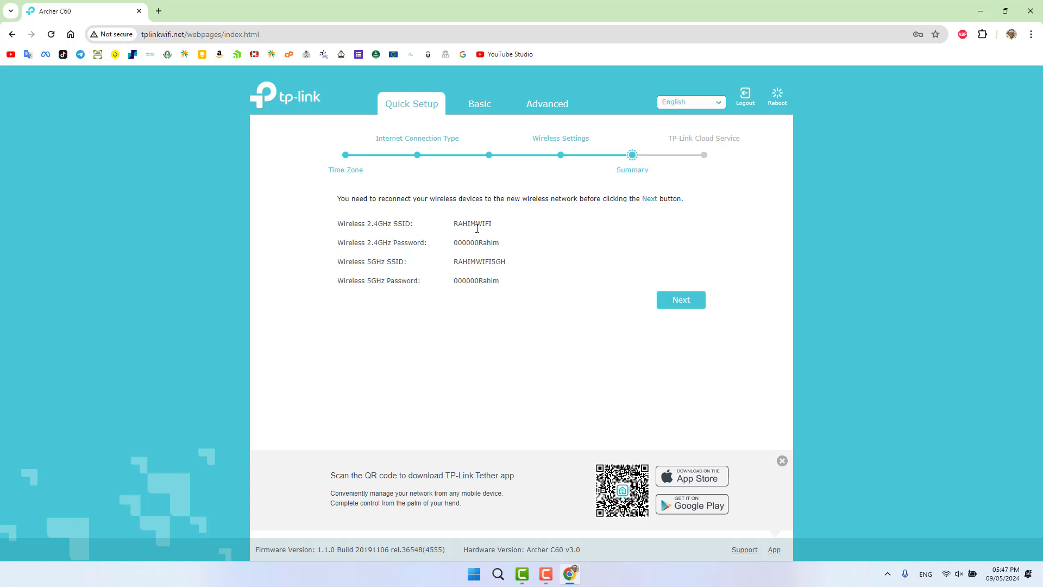
Continue past the reconnect-devices notice and acknowledge the Failed message.
left_click(681, 305)
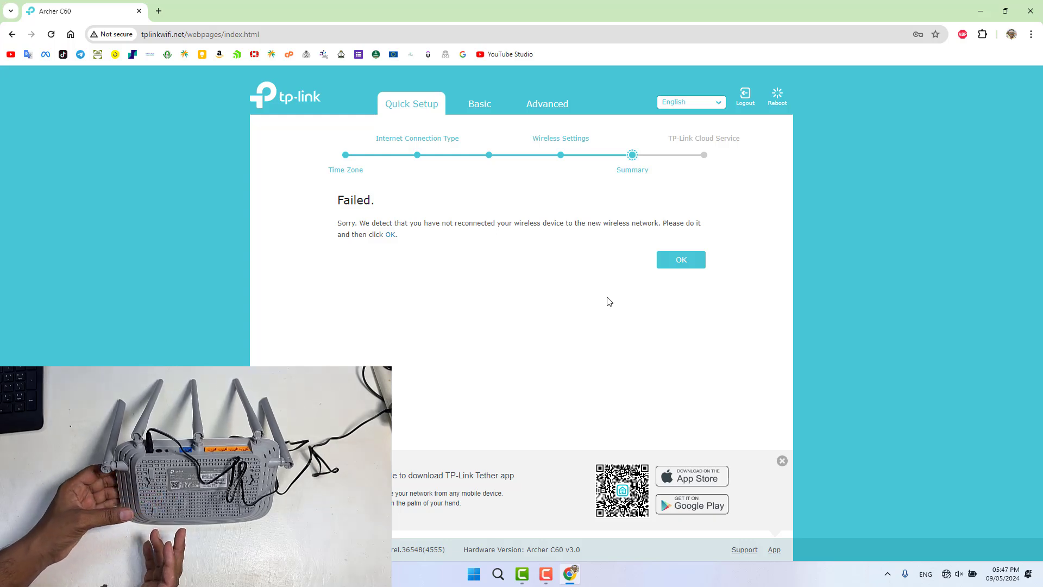
left_click(691, 260)
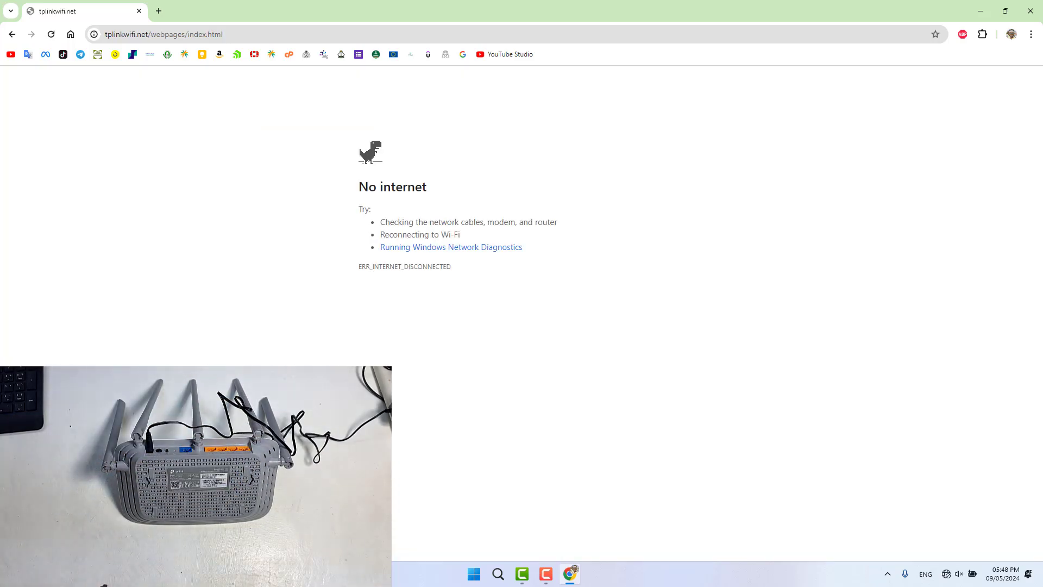
Close Chrome and connect the PC to RAHIMWIFI with its network security key.
left_click(1030, 11)
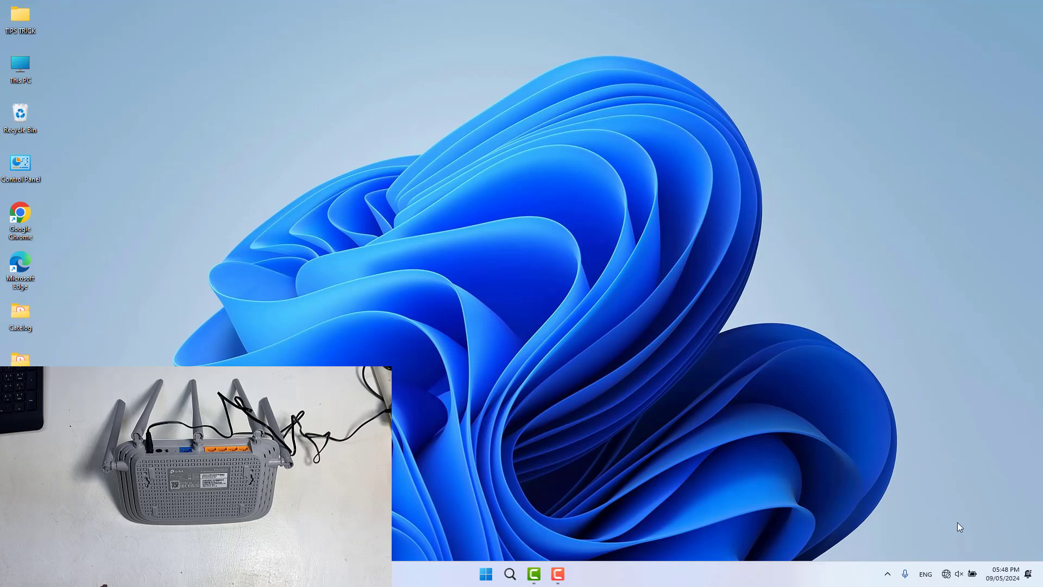
left_click(959, 573)
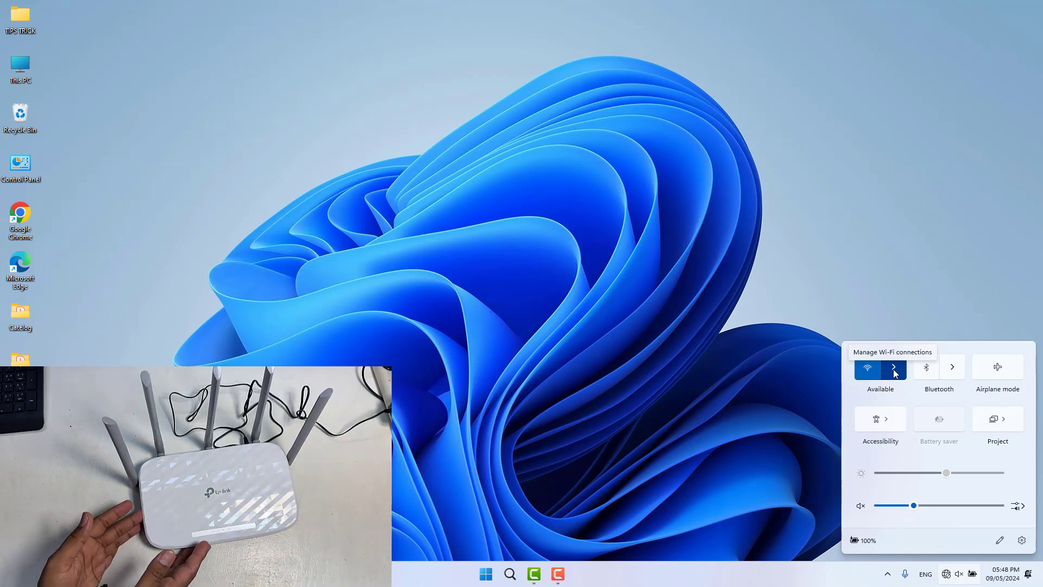
left_click(897, 372)
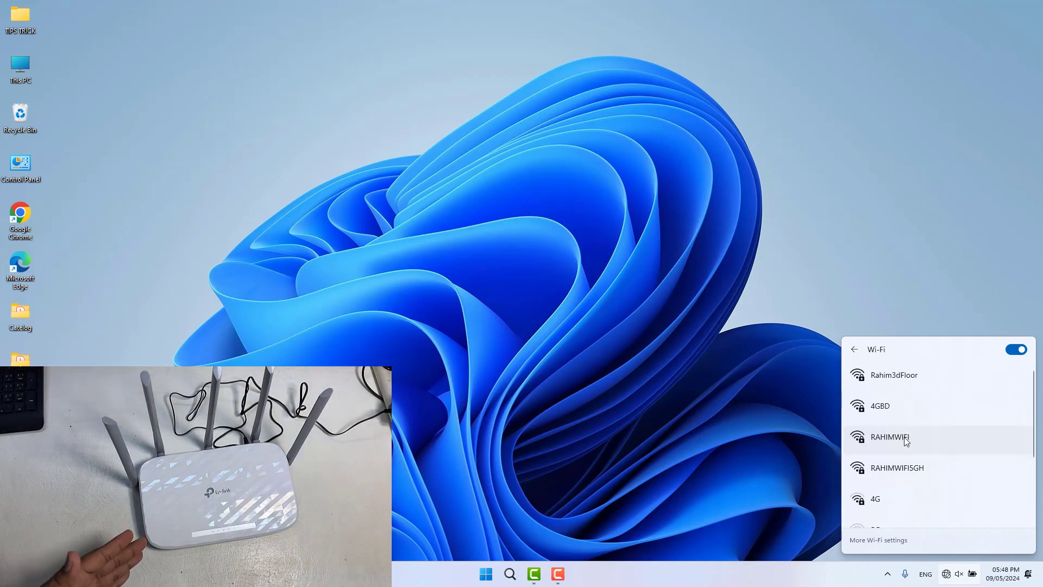
left_click(907, 435)
left_click(980, 486)
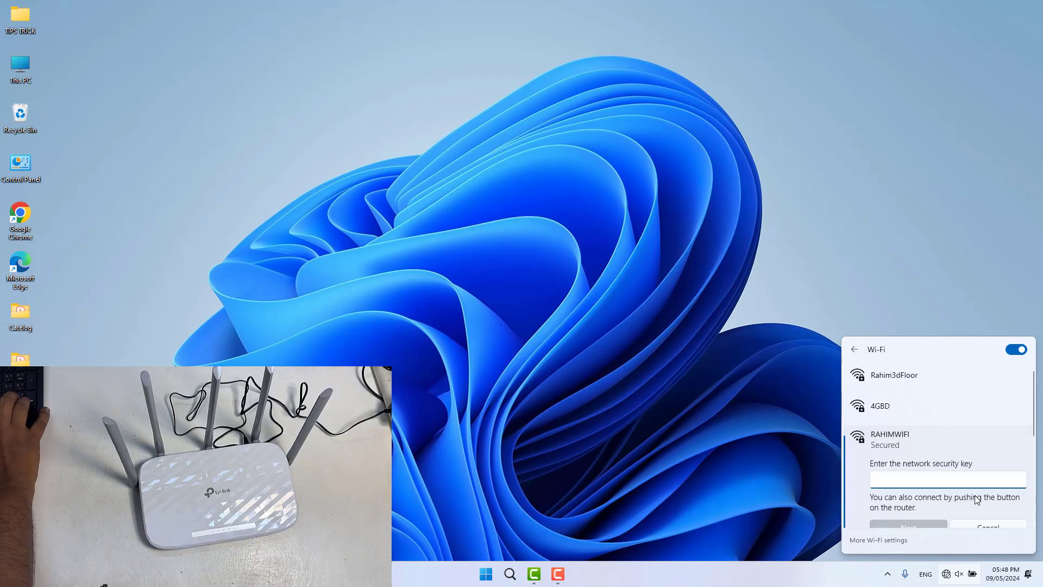
type("••••••")
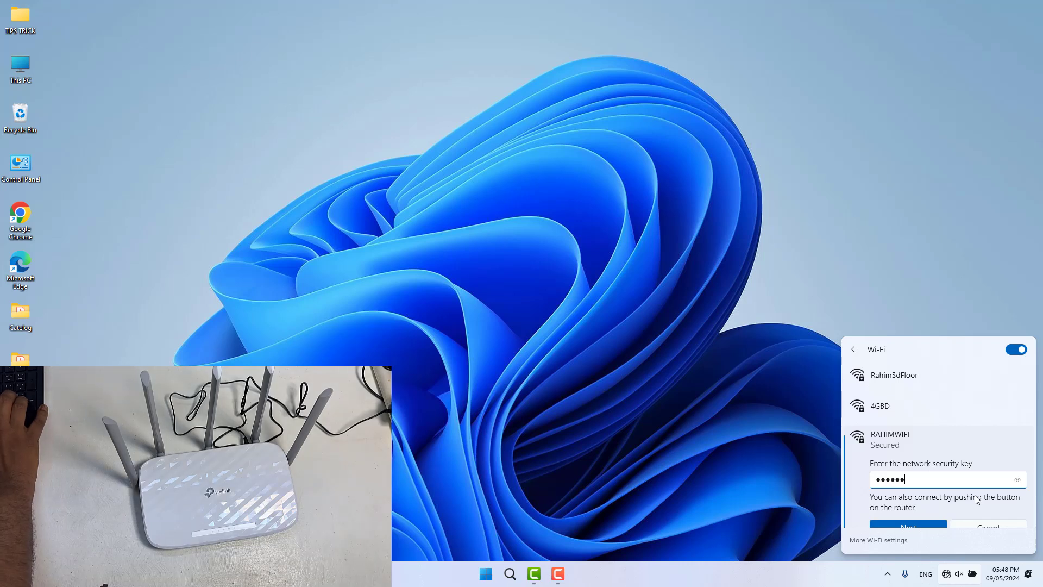
type("•••••")
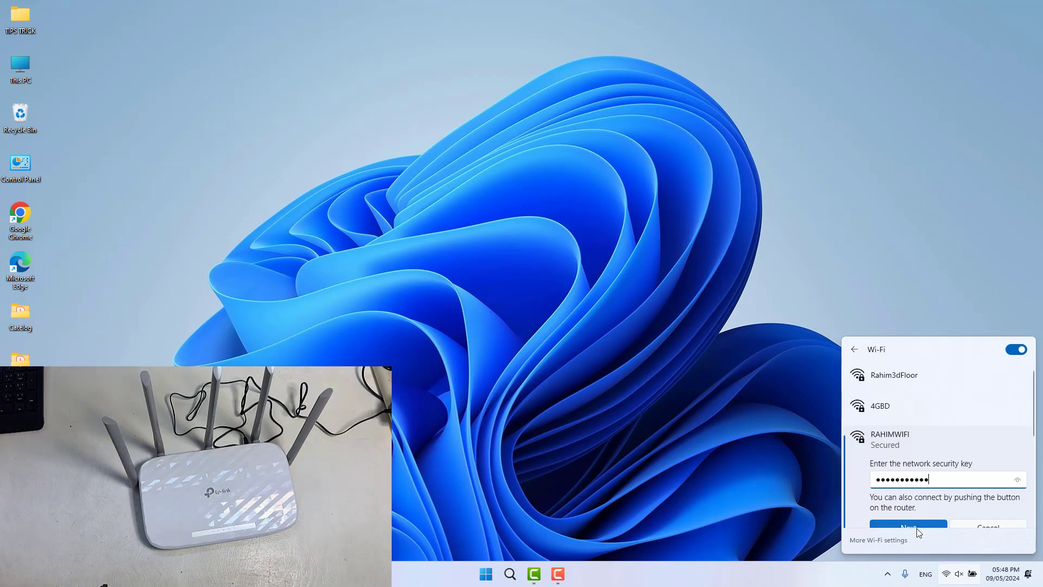
left_click(913, 526)
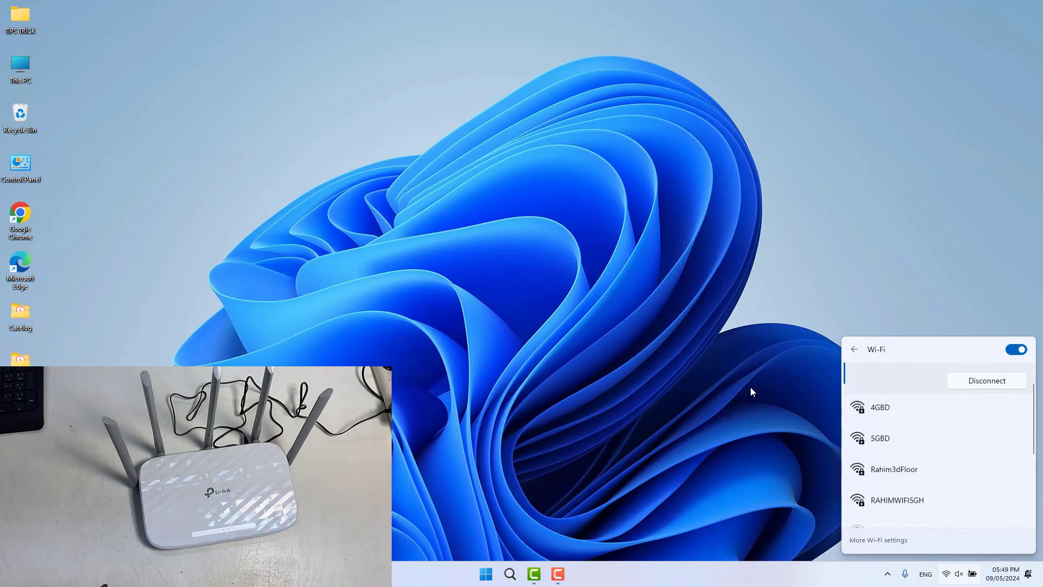
Close the Wi-Fi panel and refresh the desktop.
left_click(645, 401)
right_click(703, 314)
left_click(744, 342)
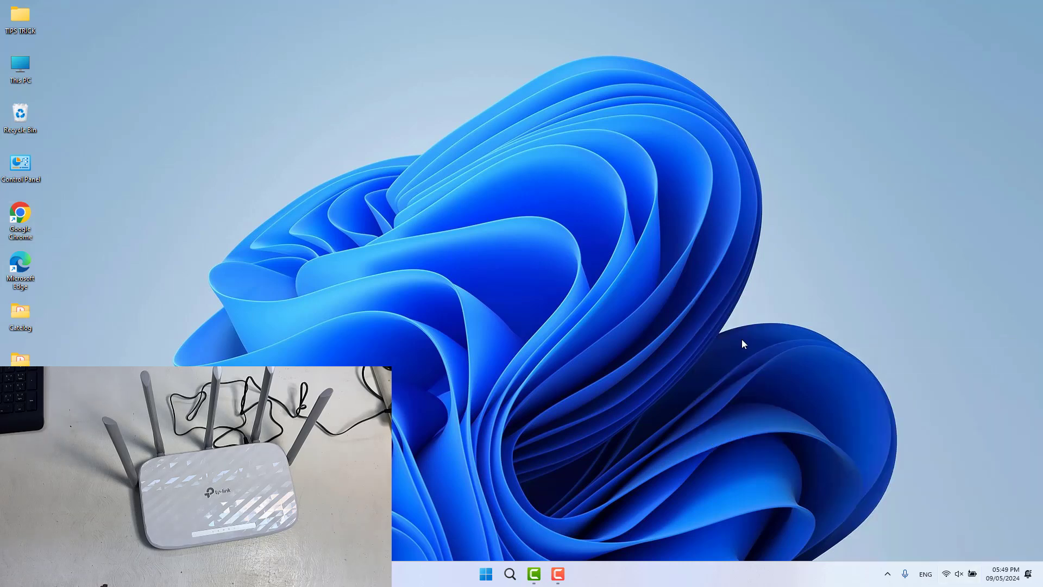